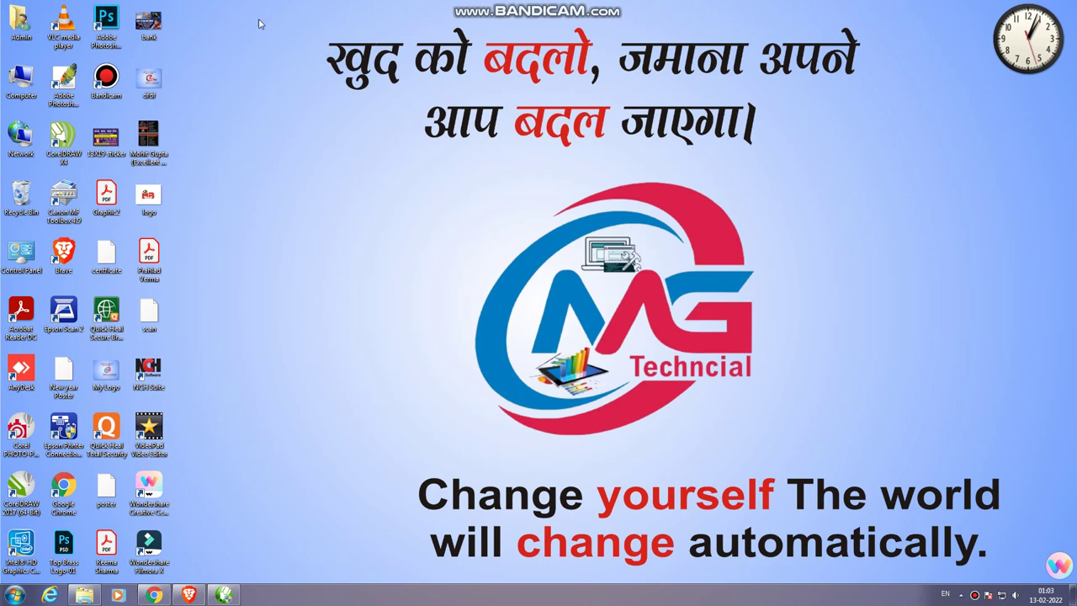
Launch Photoshop and clear the missing certificate.psd and certificate (31).pdf from Recent files
double_click(106, 21)
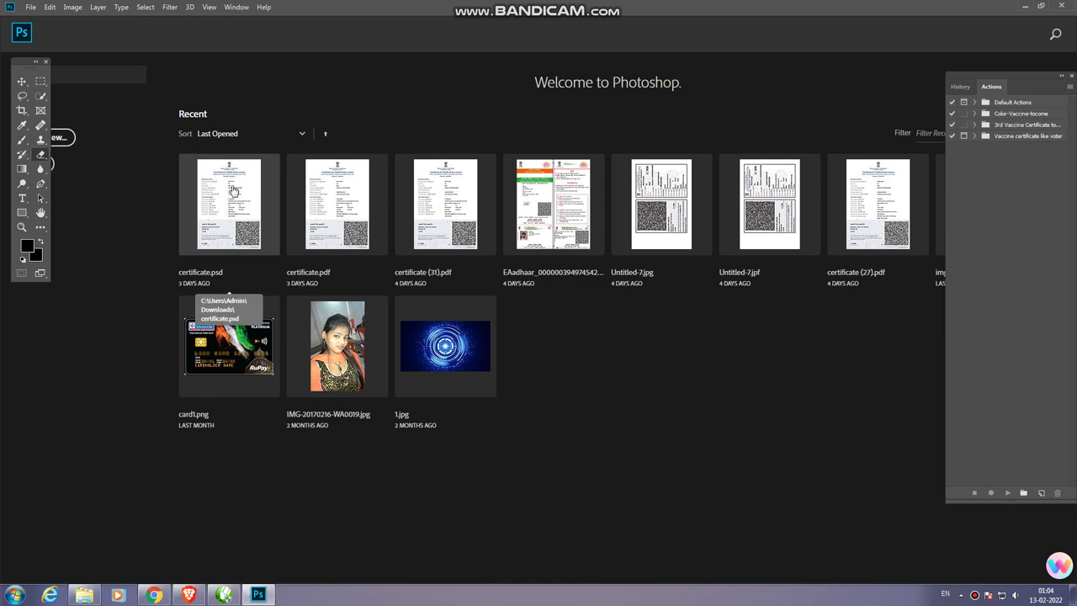
left_click(234, 191)
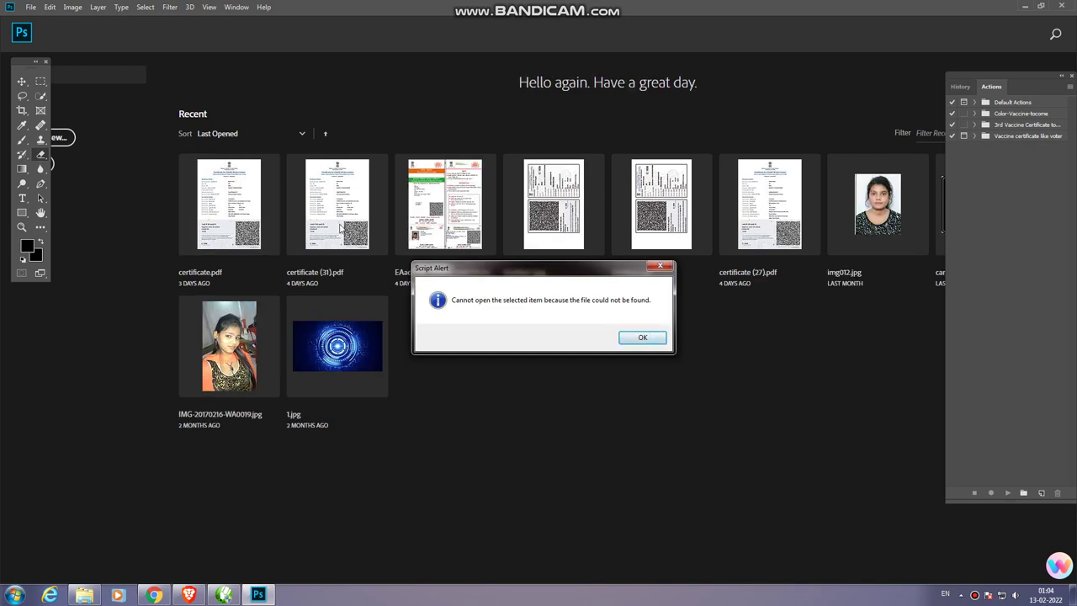
left_click(642, 337)
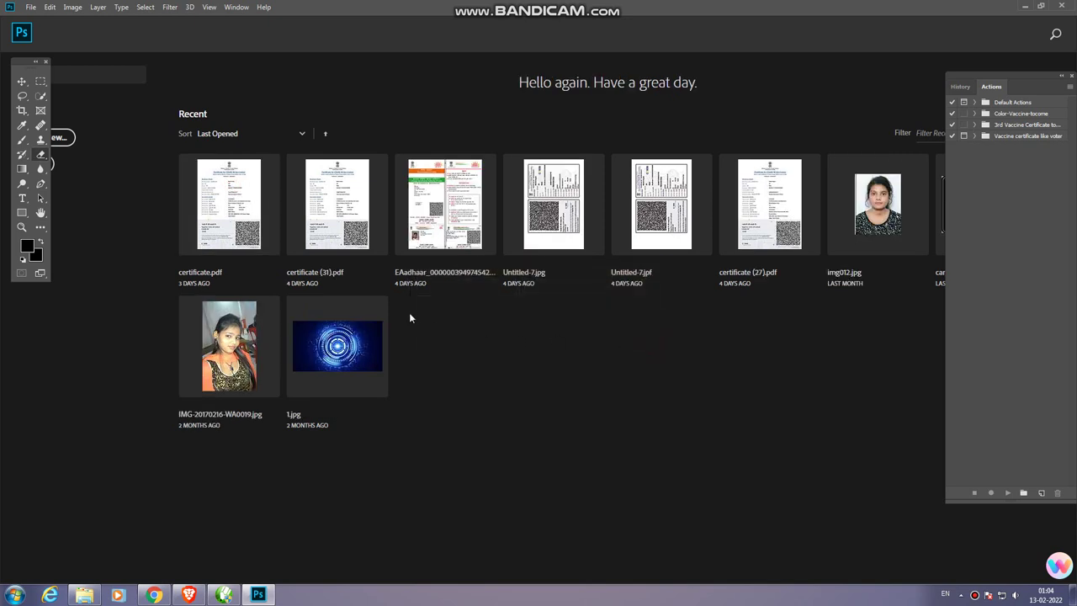
left_click(369, 239)
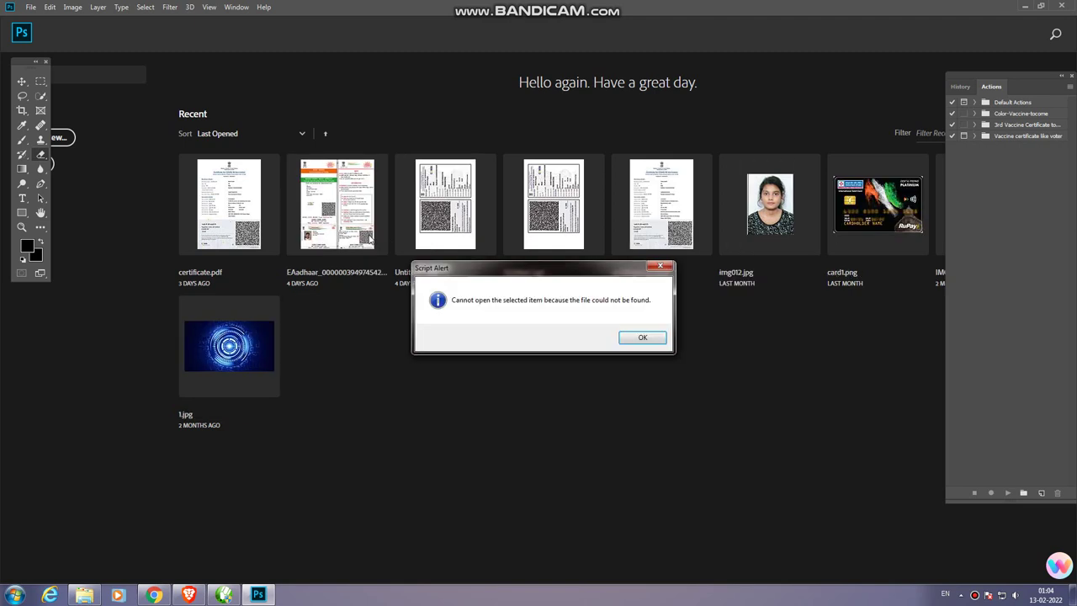
left_click(634, 338)
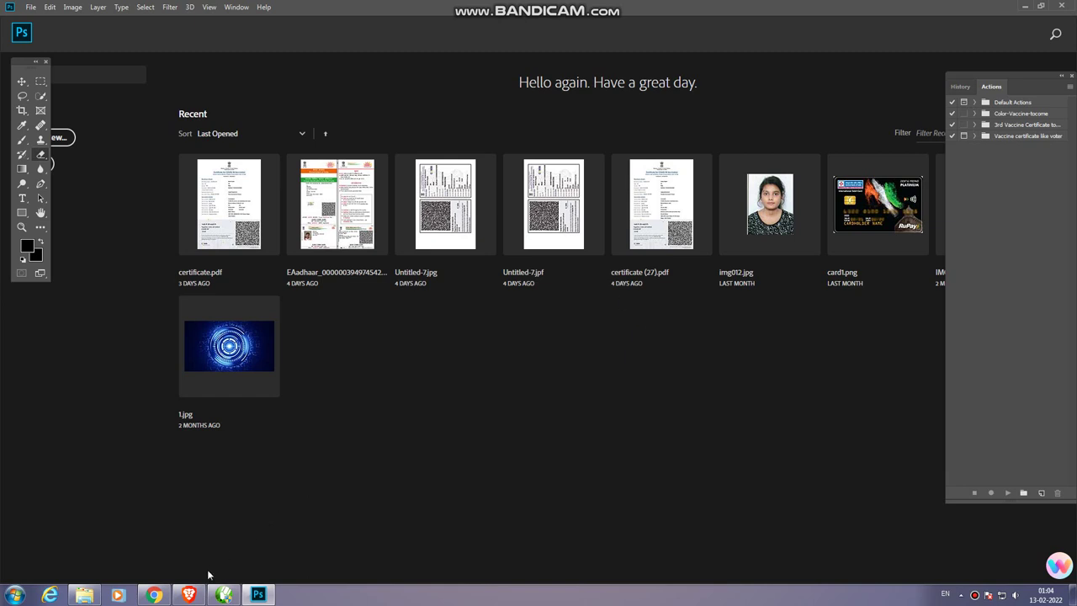
Search Google for covid-19 registration in Brave and open the CoWIN Application site
left_click(188, 595)
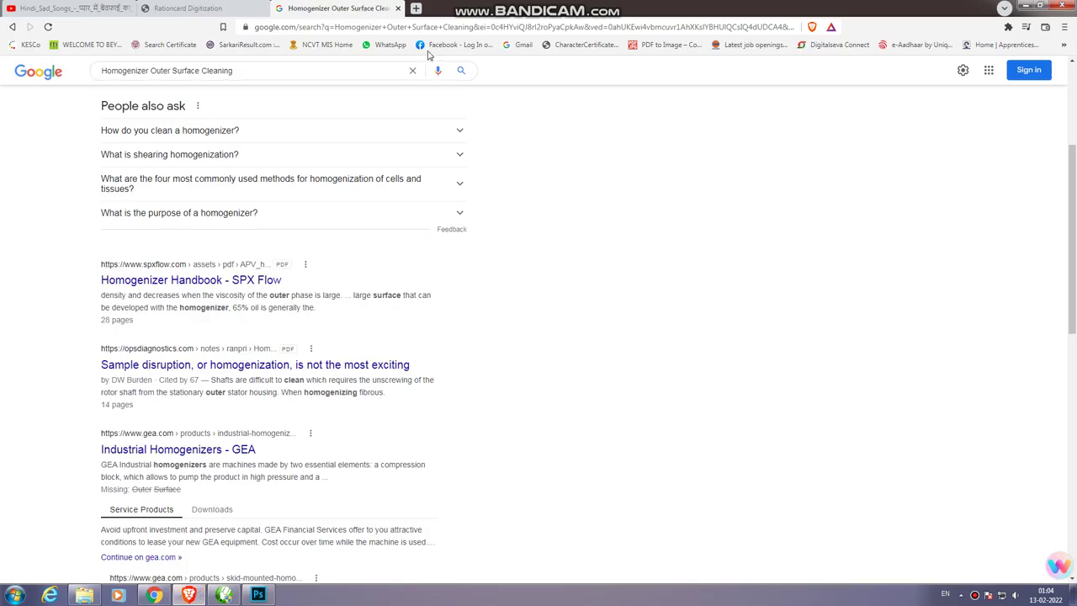
left_click(414, 27)
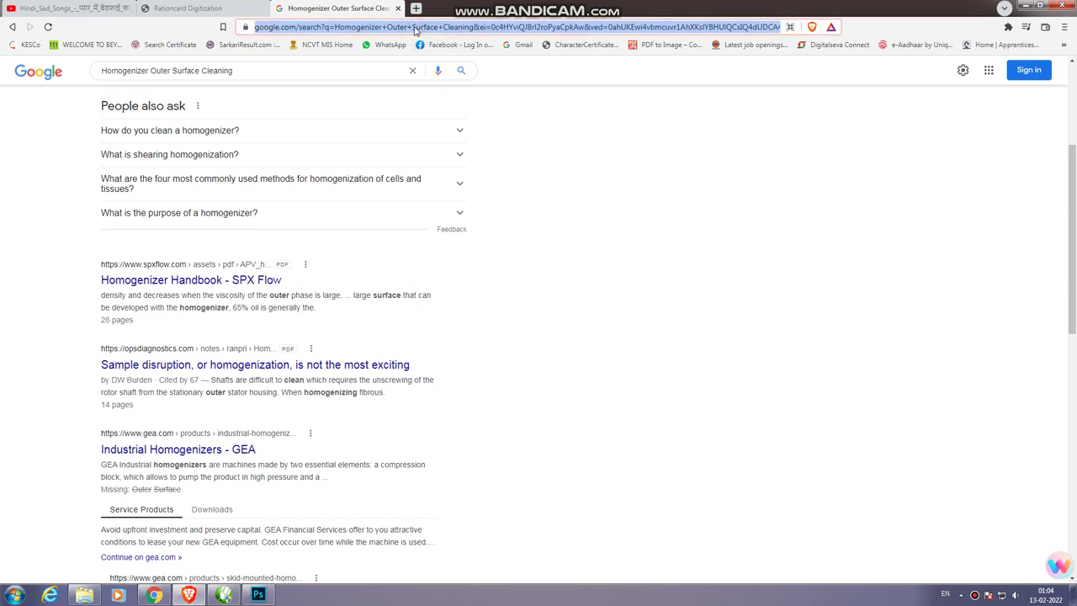
type("covid-19 registration")
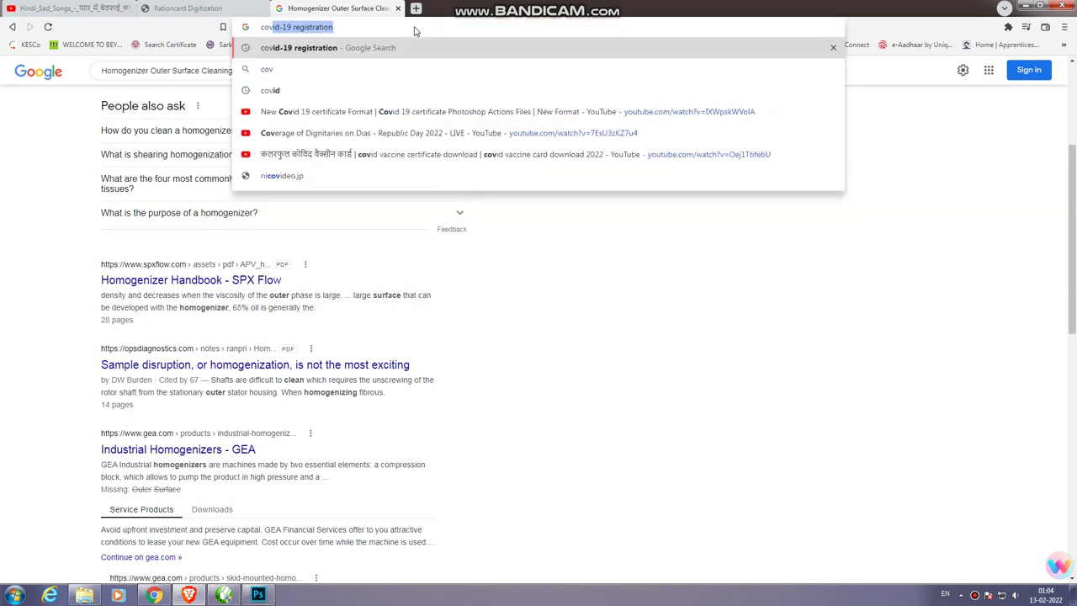
key("Return")
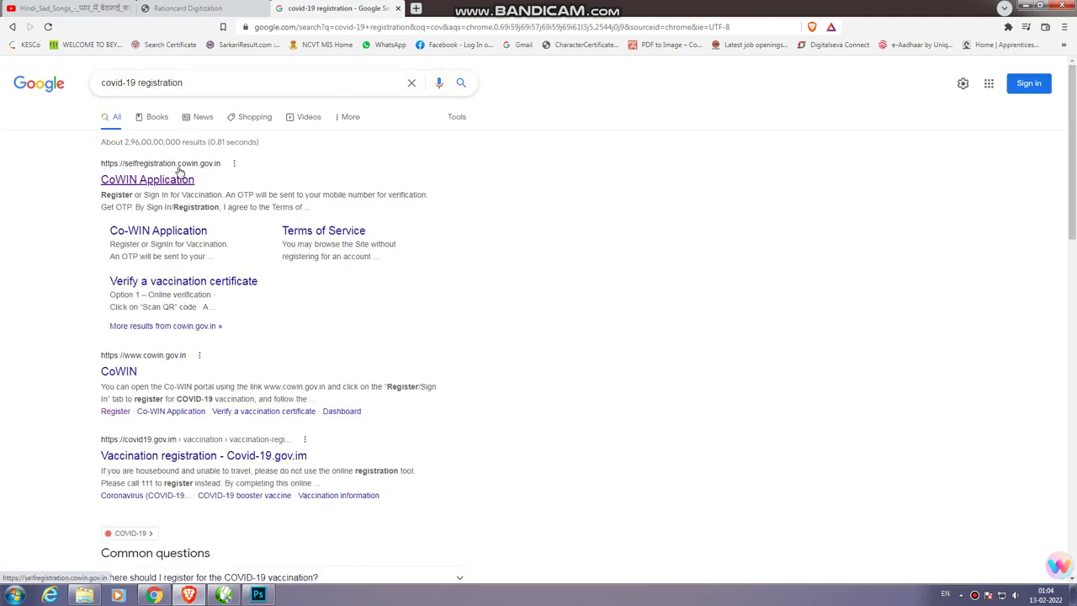
left_click(173, 178)
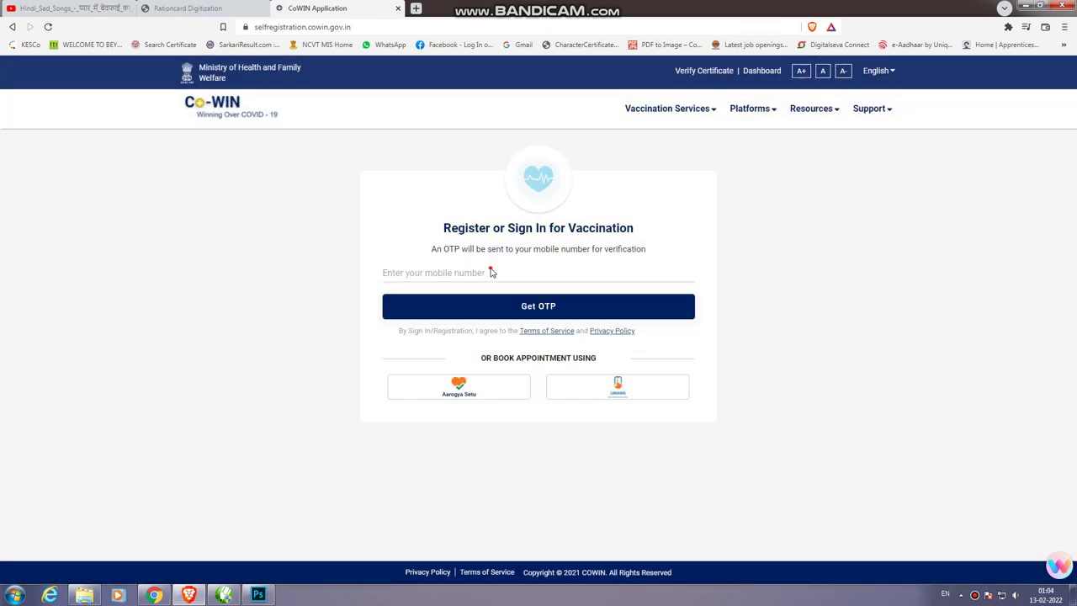
Sign in to CoWIN with the mobile number and download certificate (6).pdf to Downloads
left_click(490, 282)
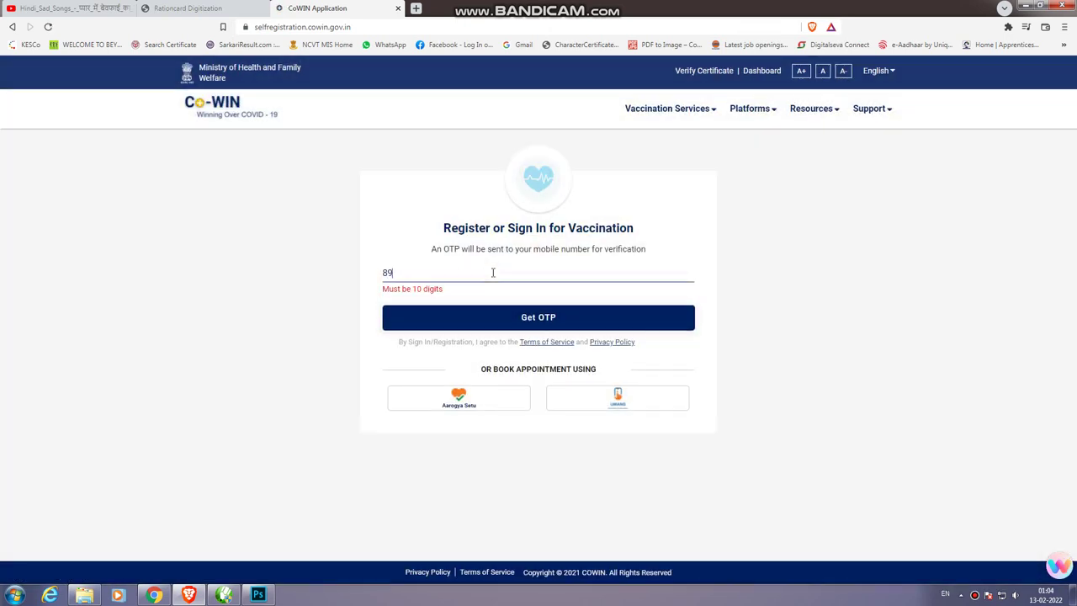
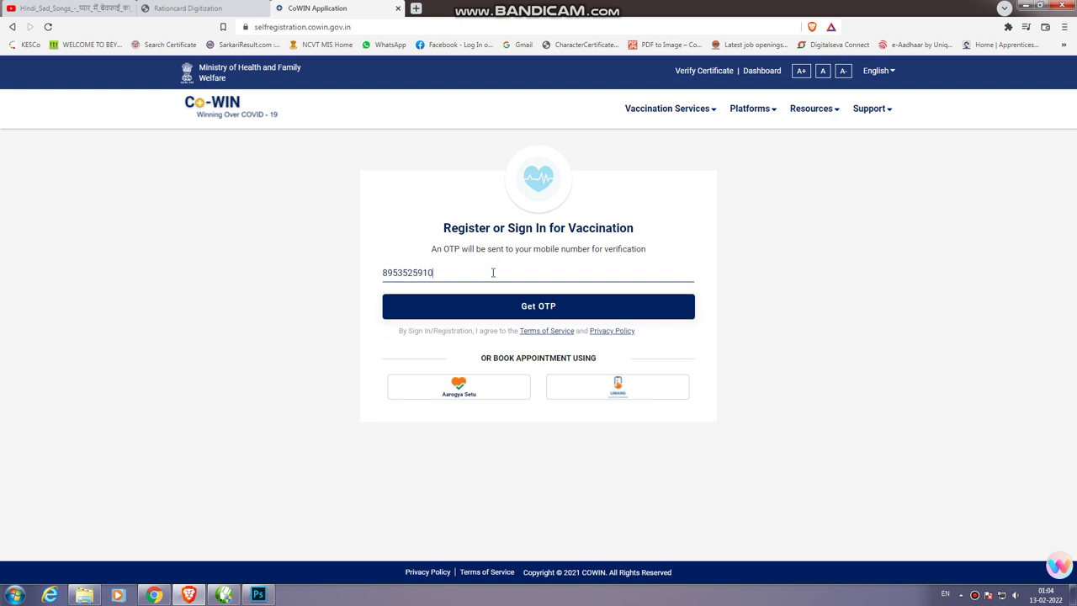
left_click(548, 307)
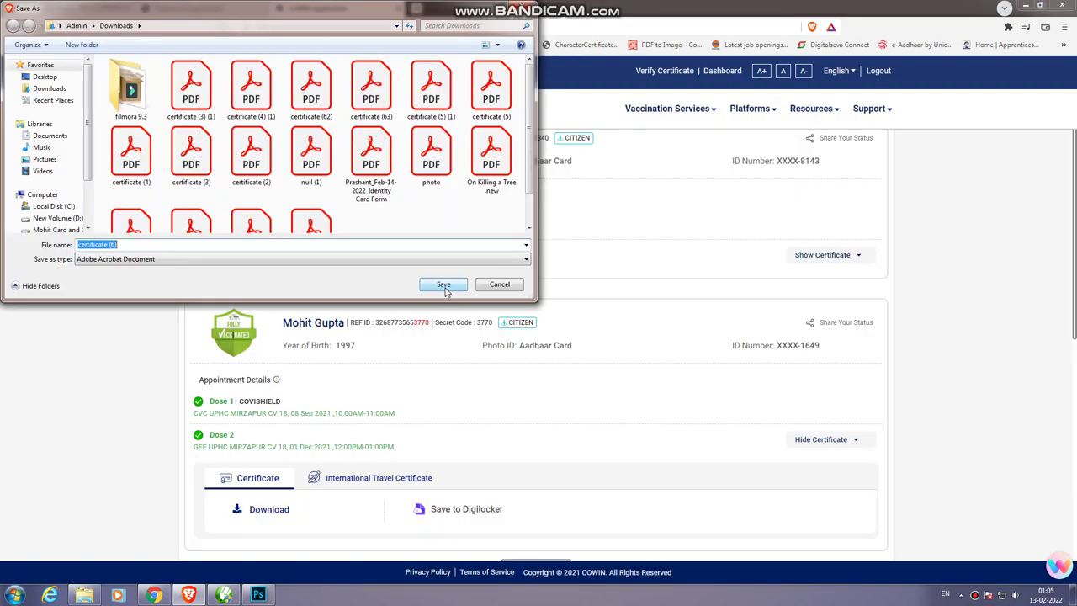
left_click(444, 286)
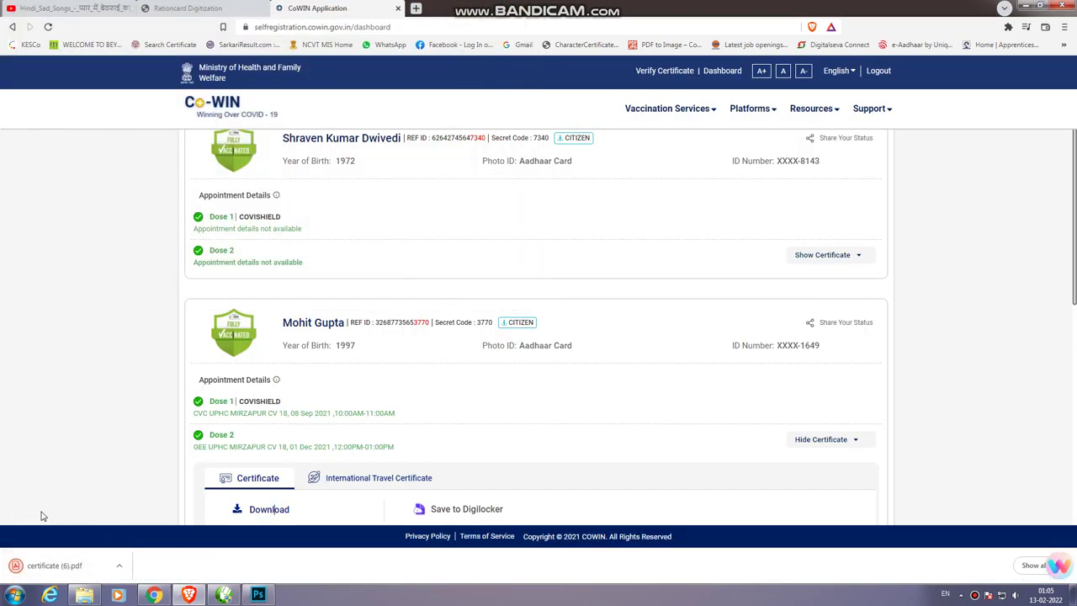
left_click(266, 595)
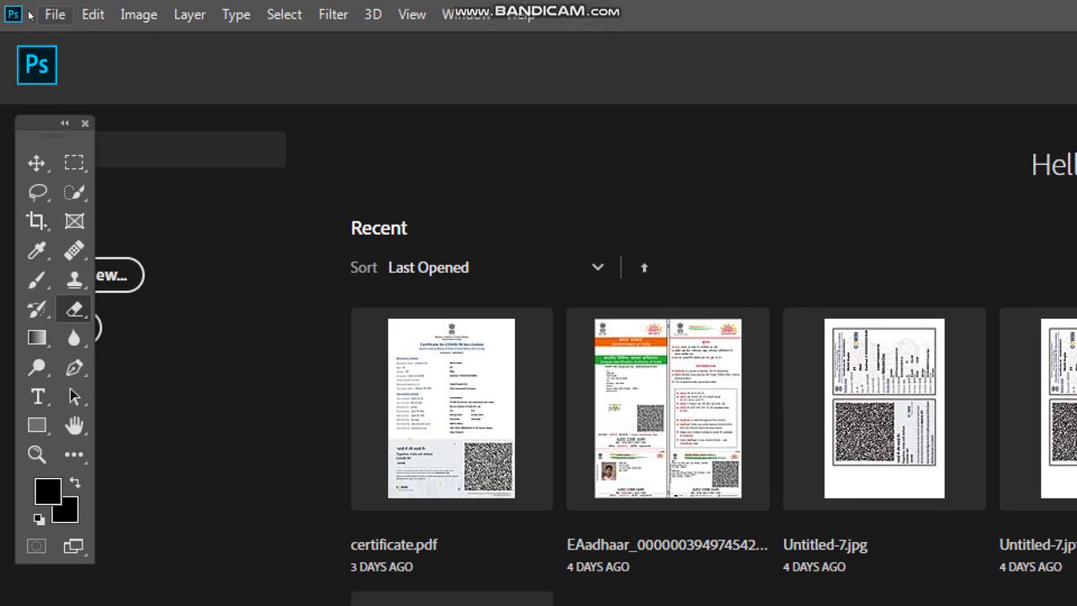
Open certificate (6).pdf from the File menu's Open dialog
left_click(52, 14)
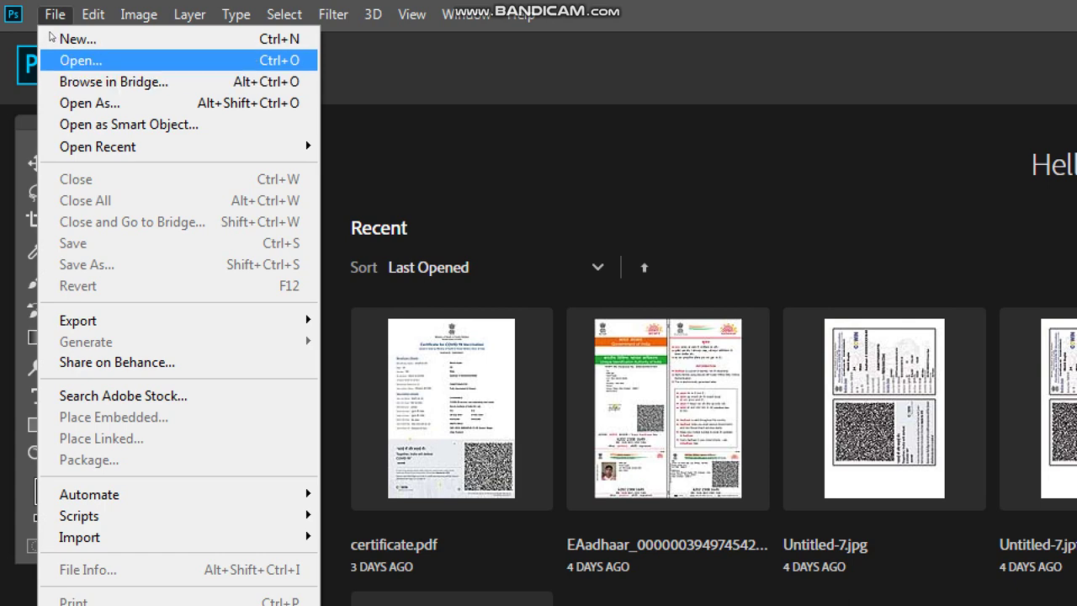
left_click(67, 60)
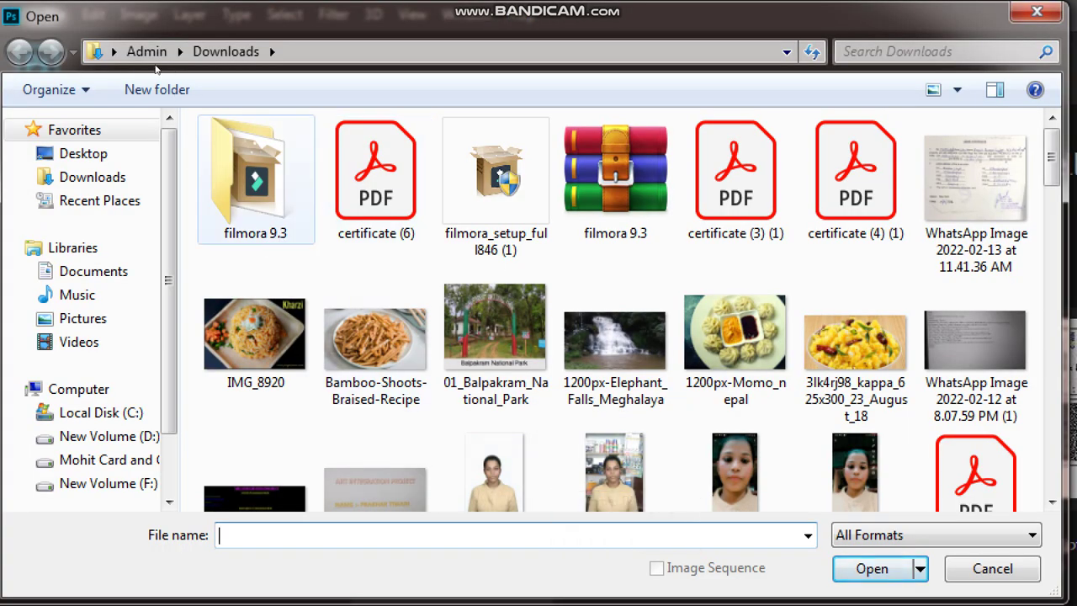
key("Right")
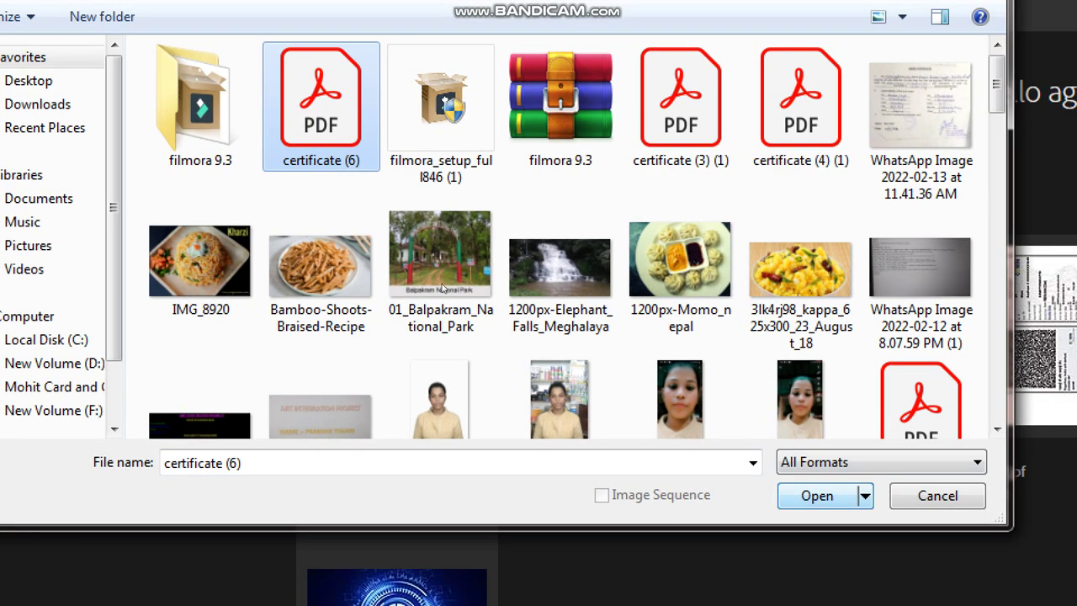
key("Return")
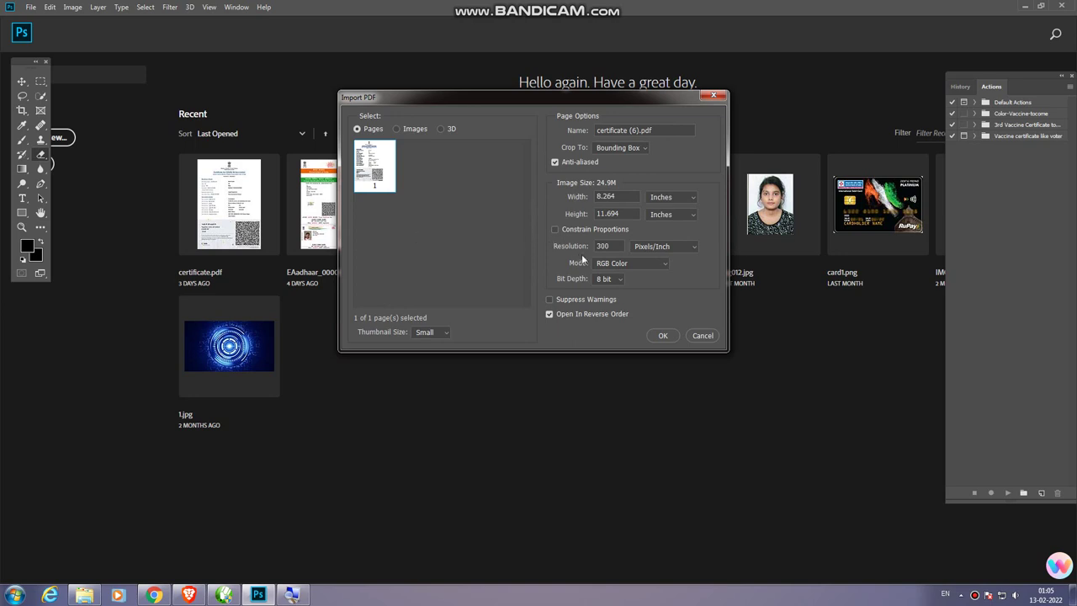
Switch the Import PDF width units to centimetres, giving a 20.99 × 29.7 cm page
left_click(673, 198)
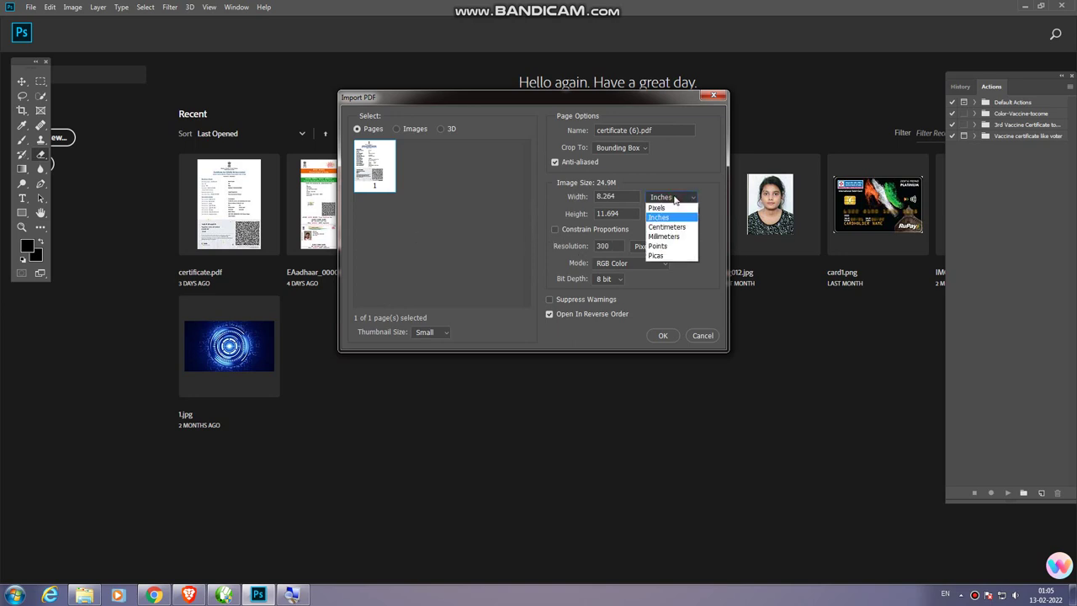
left_click(673, 199)
left_click(676, 199)
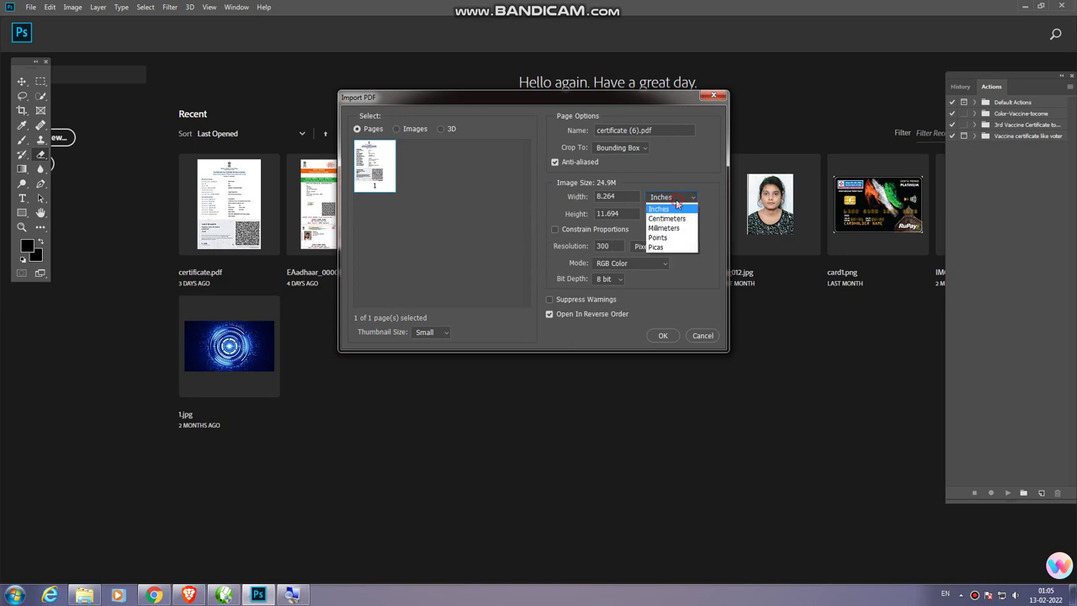
left_click(663, 225)
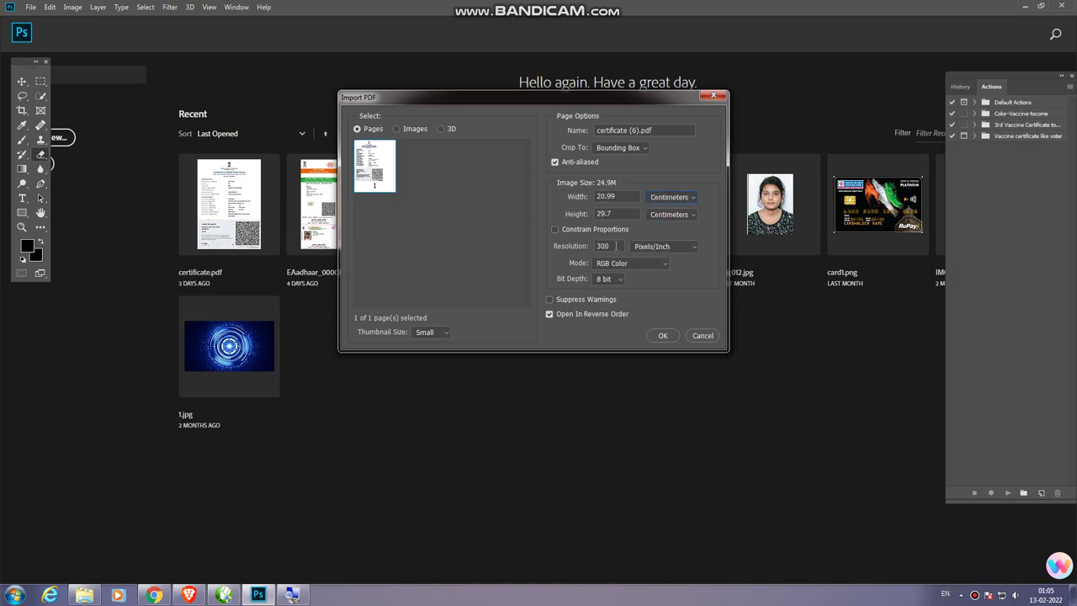
Confirm the PDF import so certificate (6).pdf opens as a document, then browse the Window menu
left_click(662, 335)
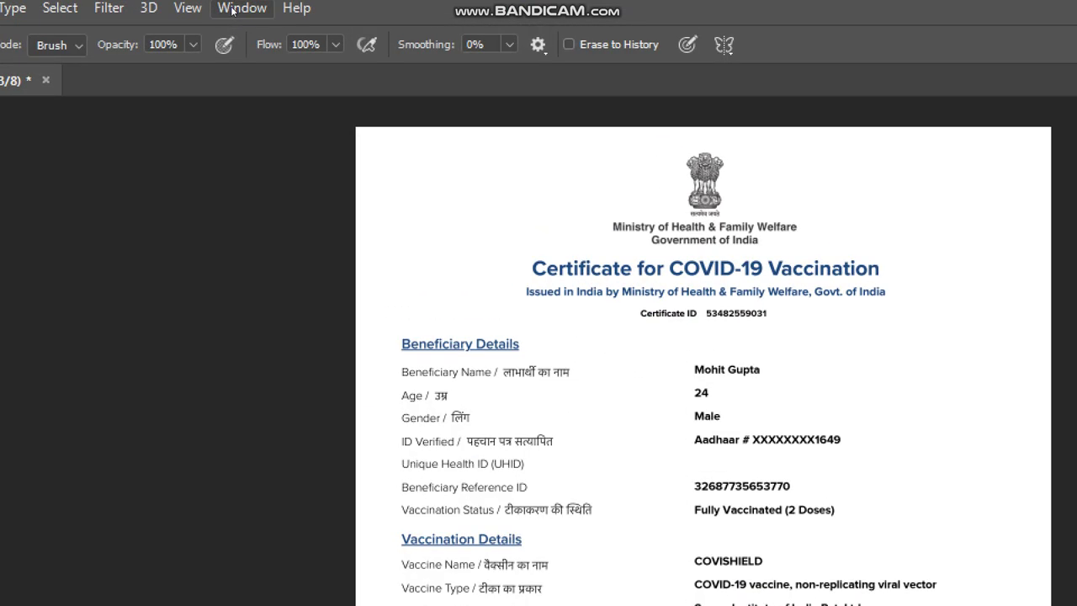
left_click(233, 8)
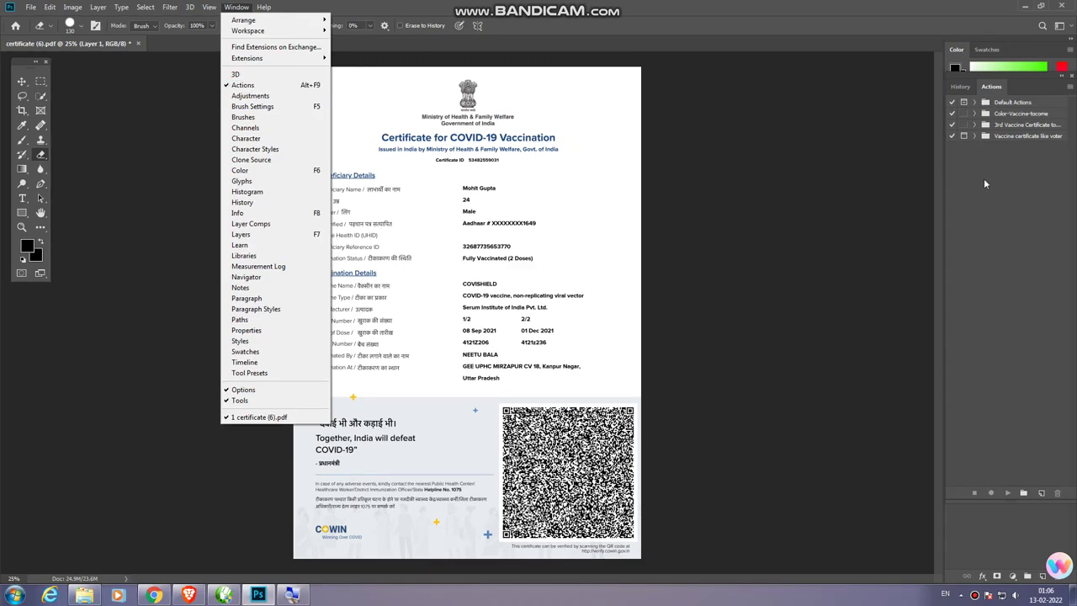
left_click(984, 180)
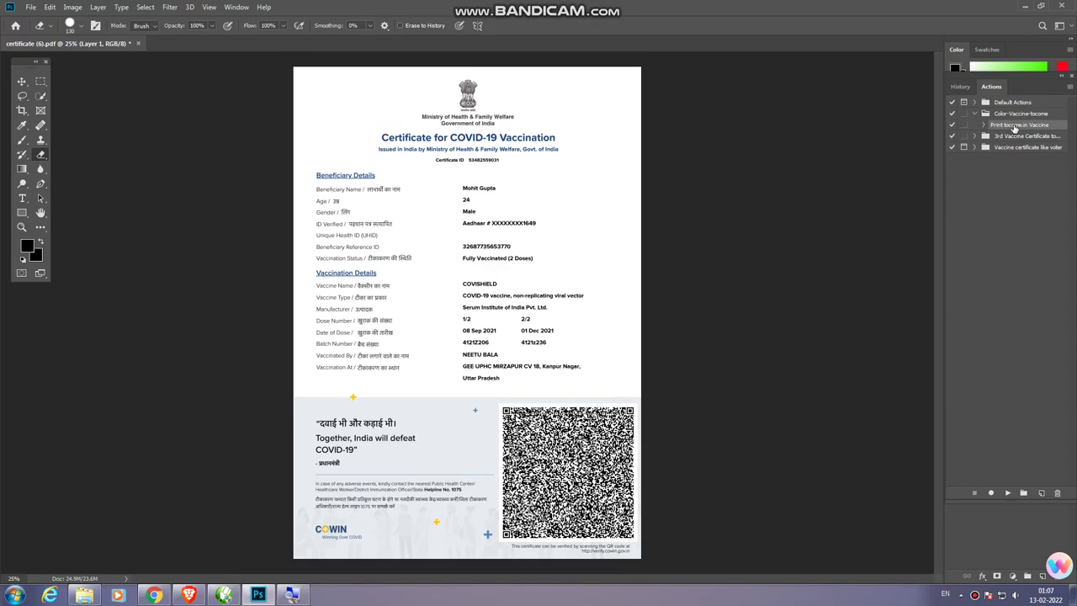
key("super")
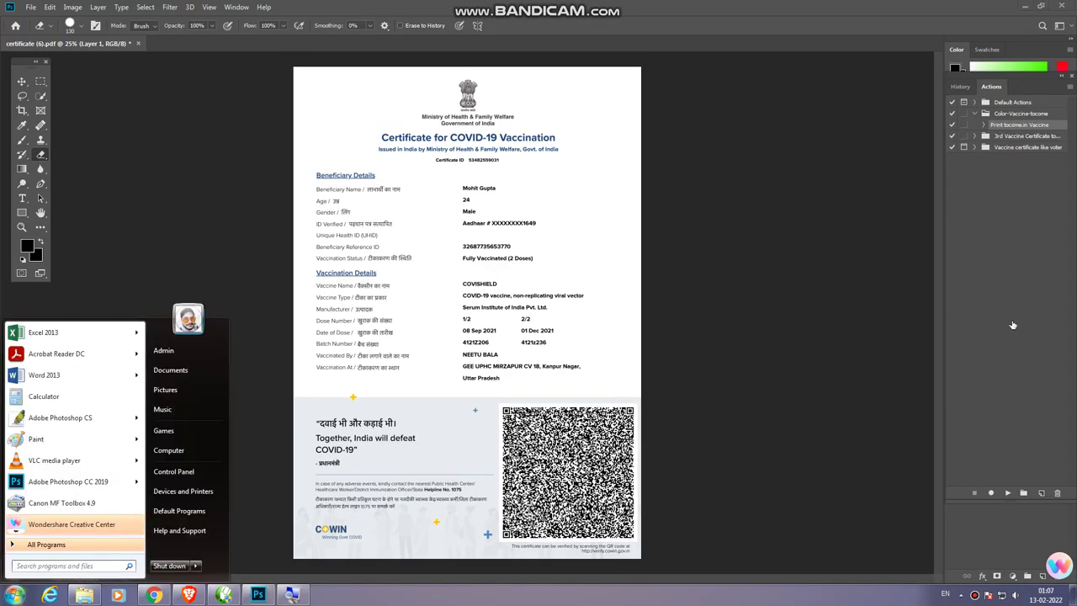
Play the Print tocome.in Vaccine action until it stops with a 'selected area is empty' error
key("super")
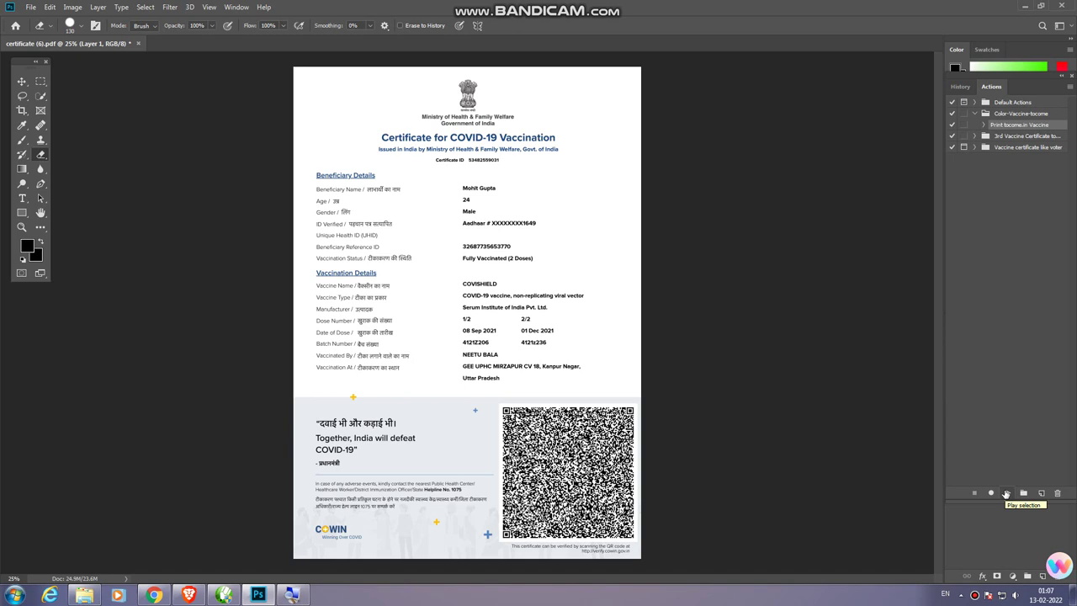
left_click(1005, 493)
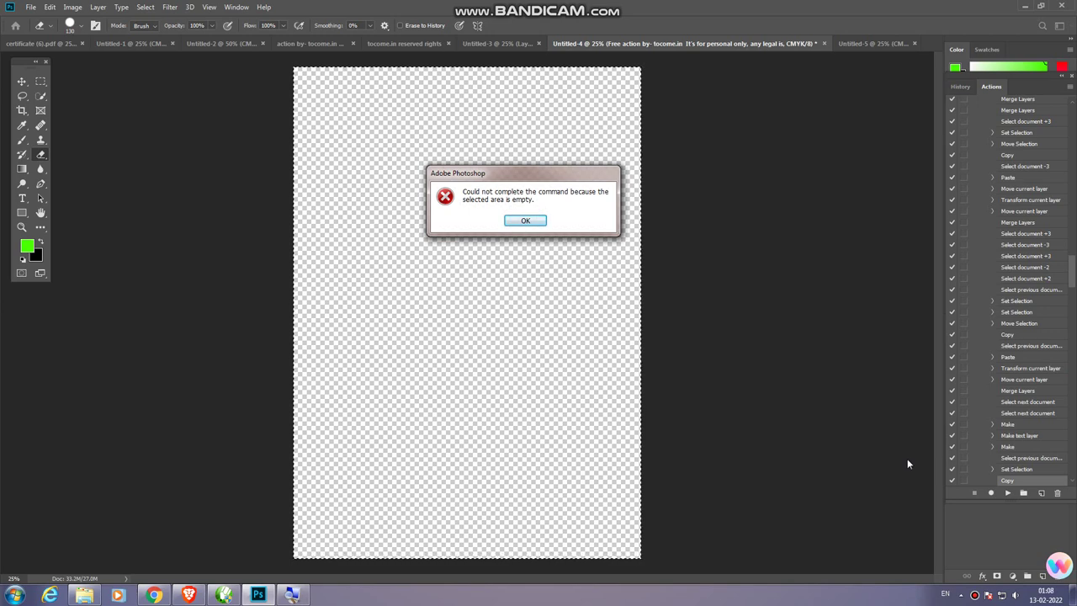
Dismiss the empty-selection error and resume the action until it prompts to save certificate (6).pdf
left_click(539, 222)
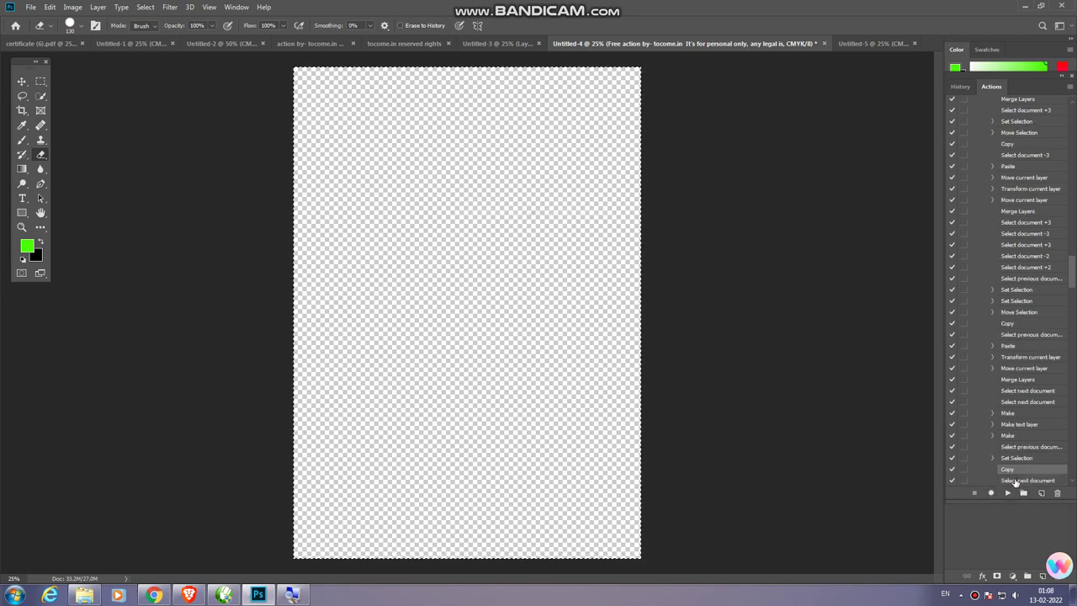
left_click(1008, 493)
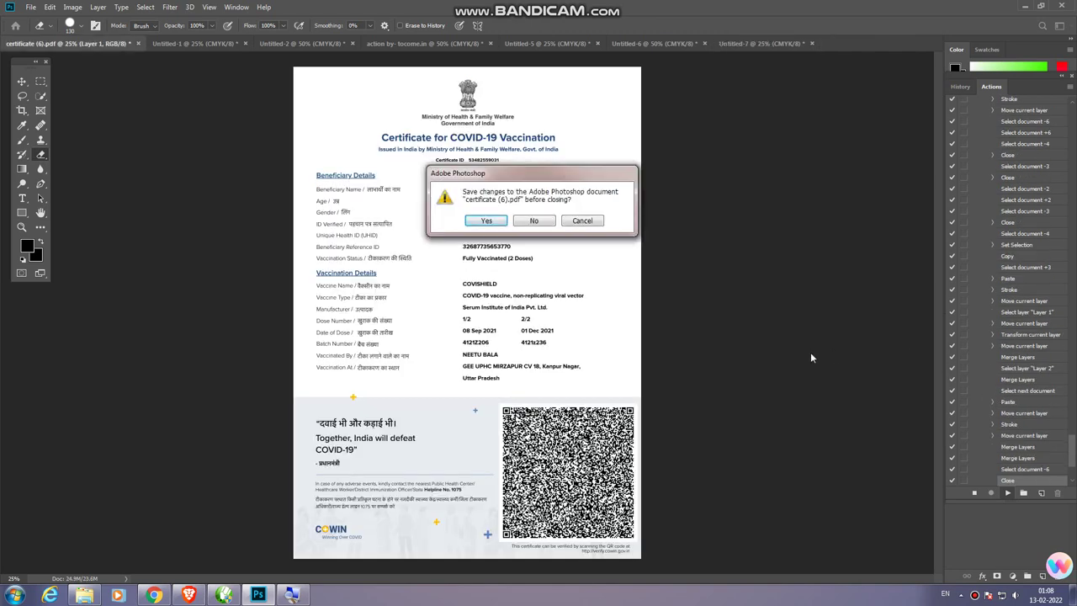
Save certificate (6).pdf as a Photoshop file in Downloads, accepting the compatibility option
left_click(486, 221)
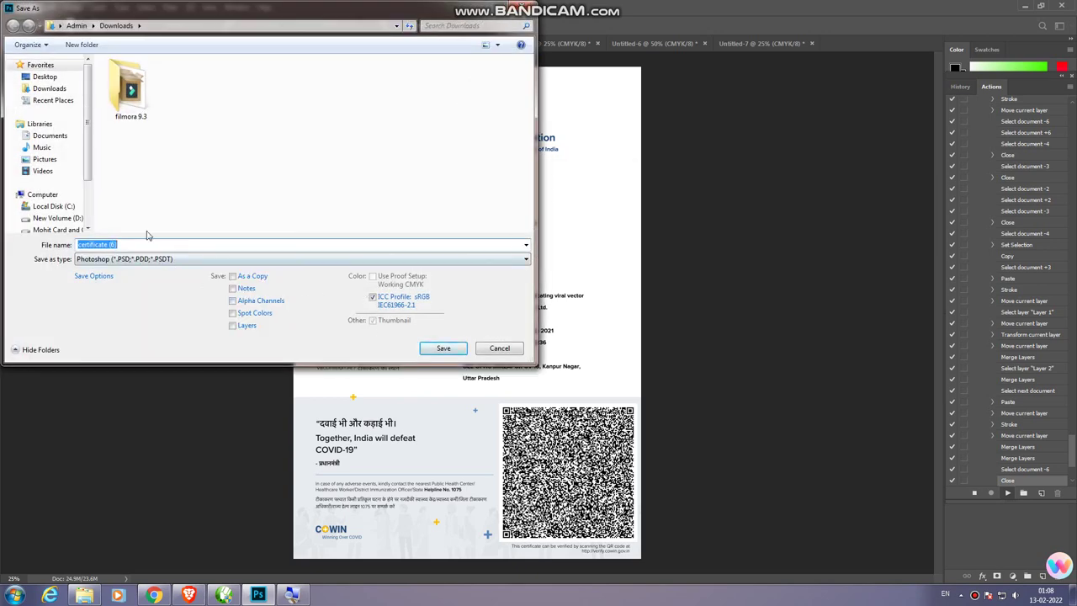
left_click(448, 351)
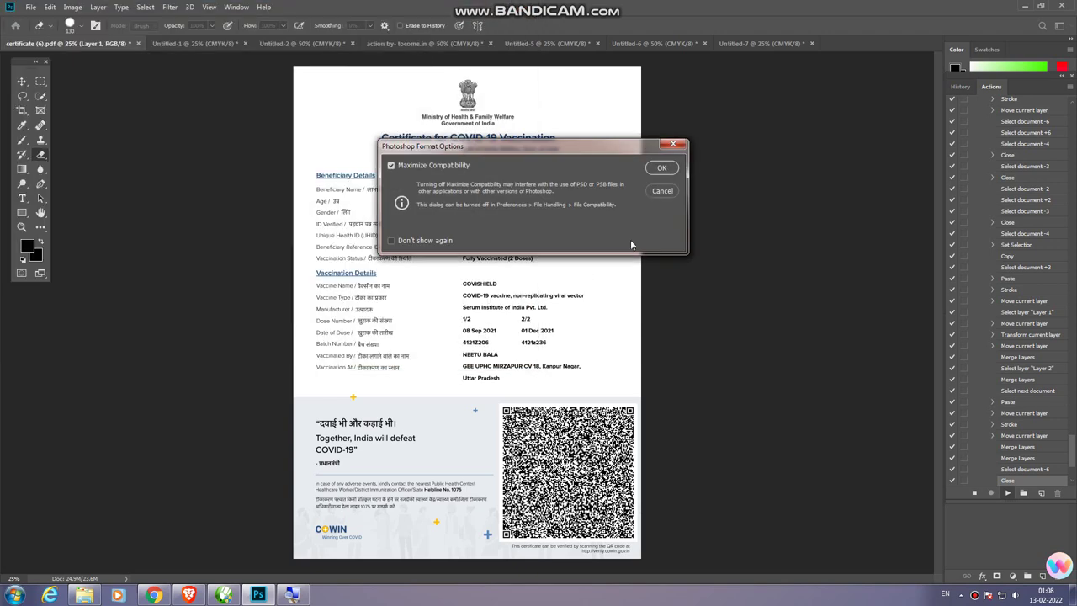
left_click(671, 169)
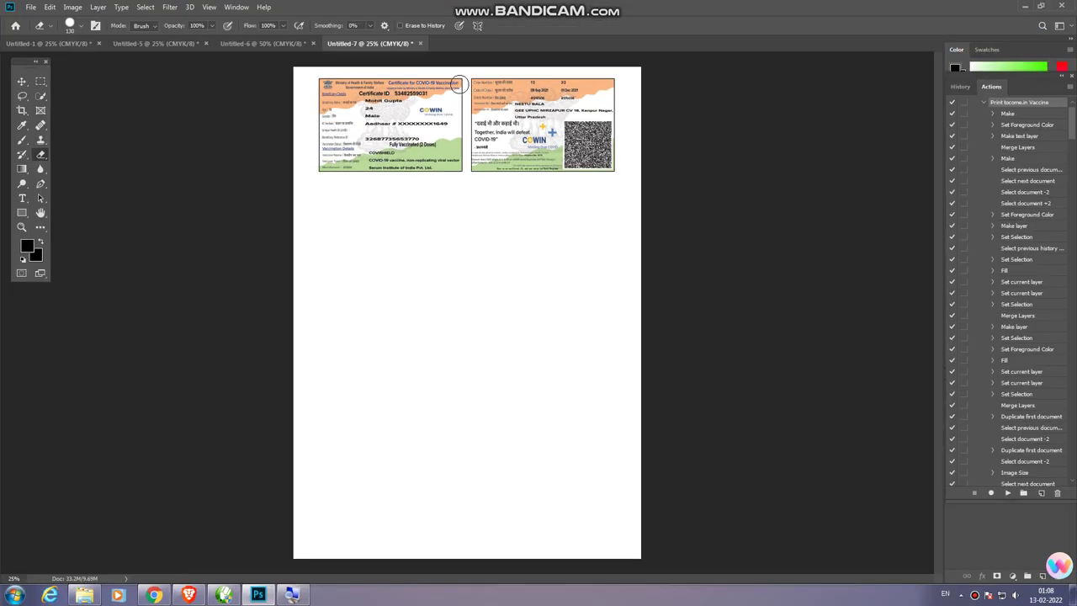
Close the Untitled-5 QR-code and Untitled-1 instruction documents without saving, ending on Untitled-7
left_click(268, 44)
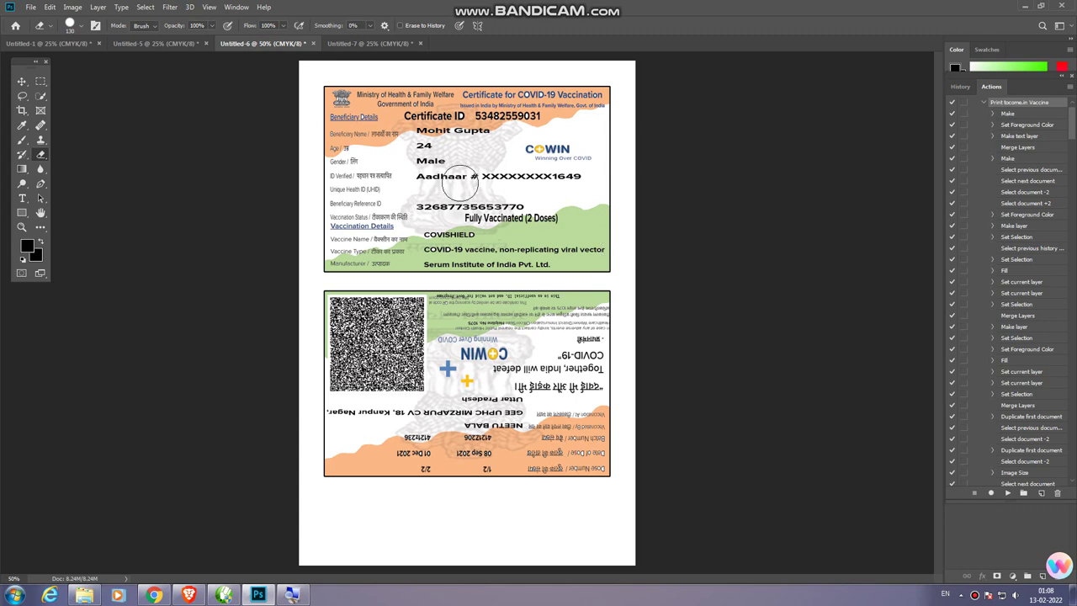
left_click(172, 44)
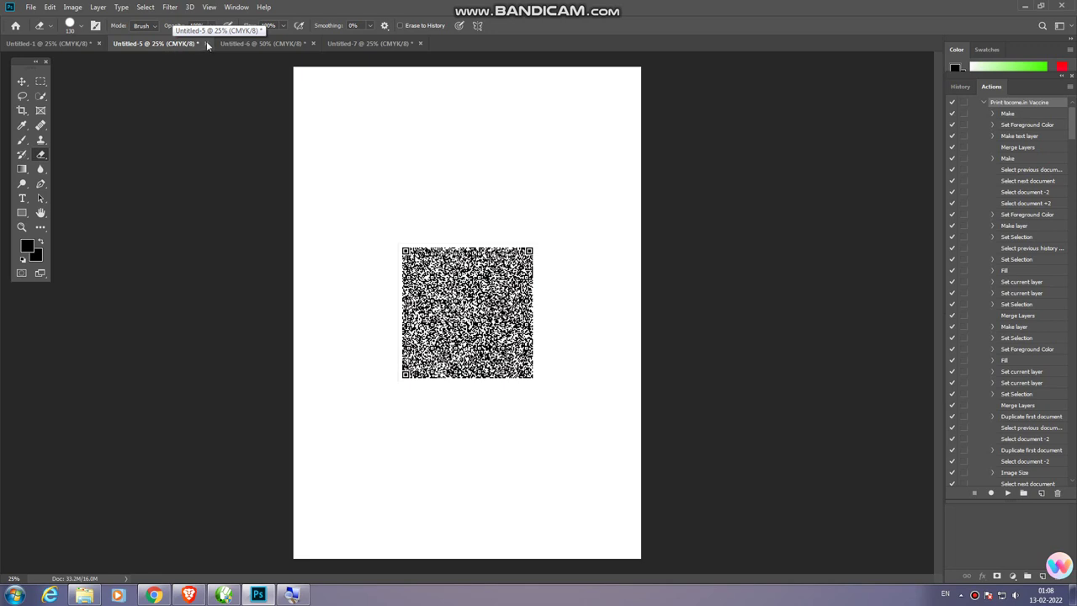
left_click(206, 43)
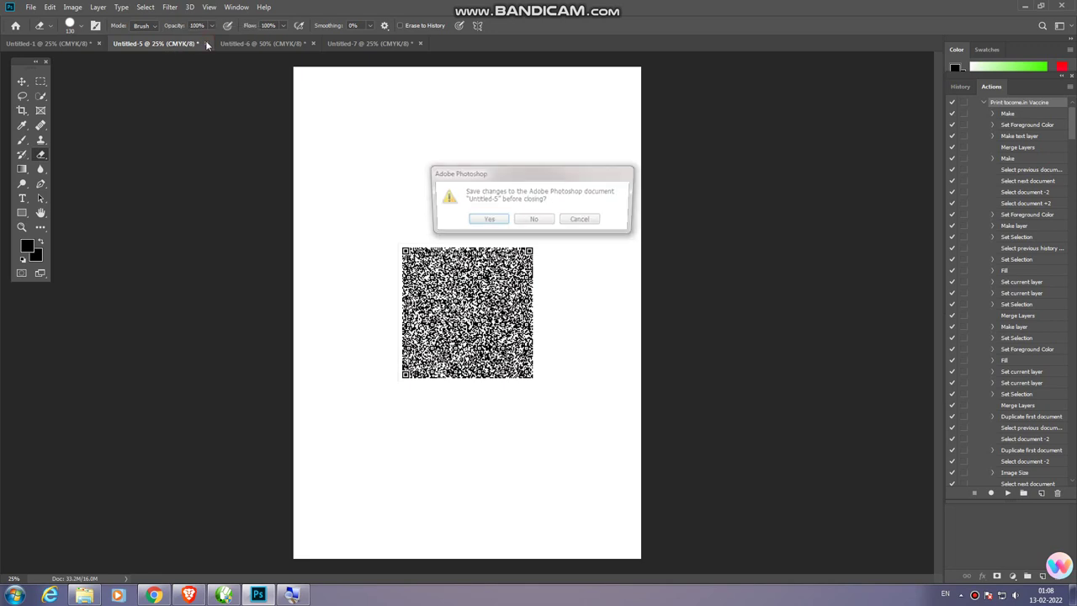
left_click(533, 220)
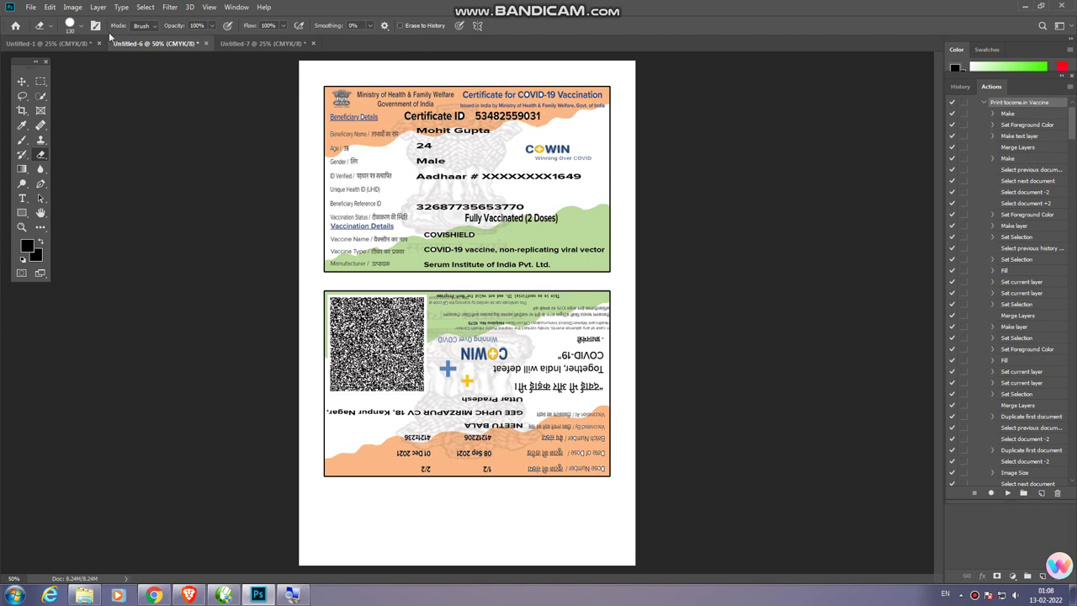
left_click(82, 43)
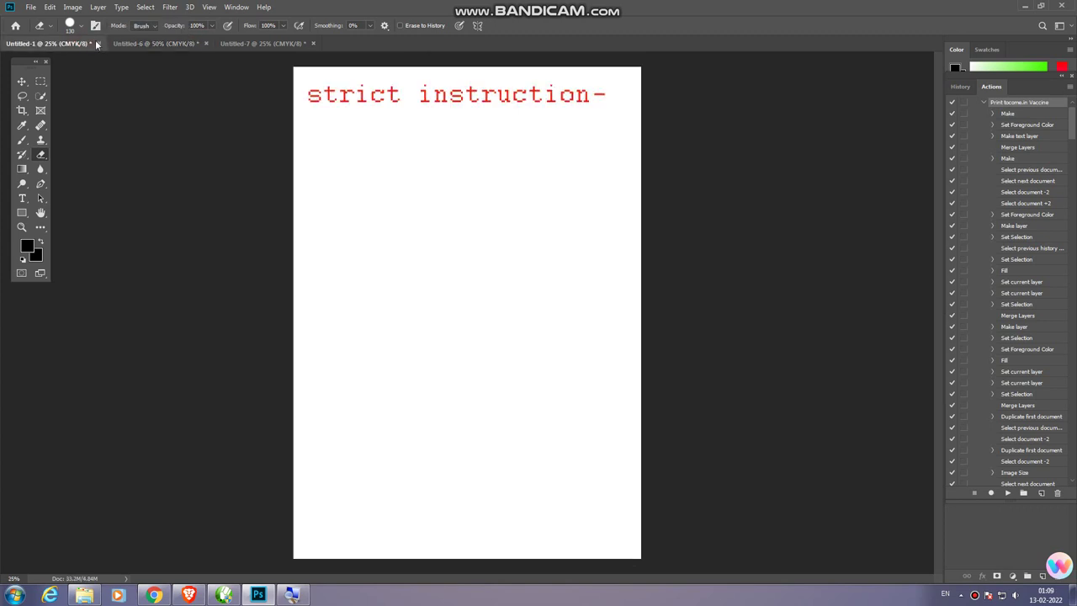
left_click(97, 42)
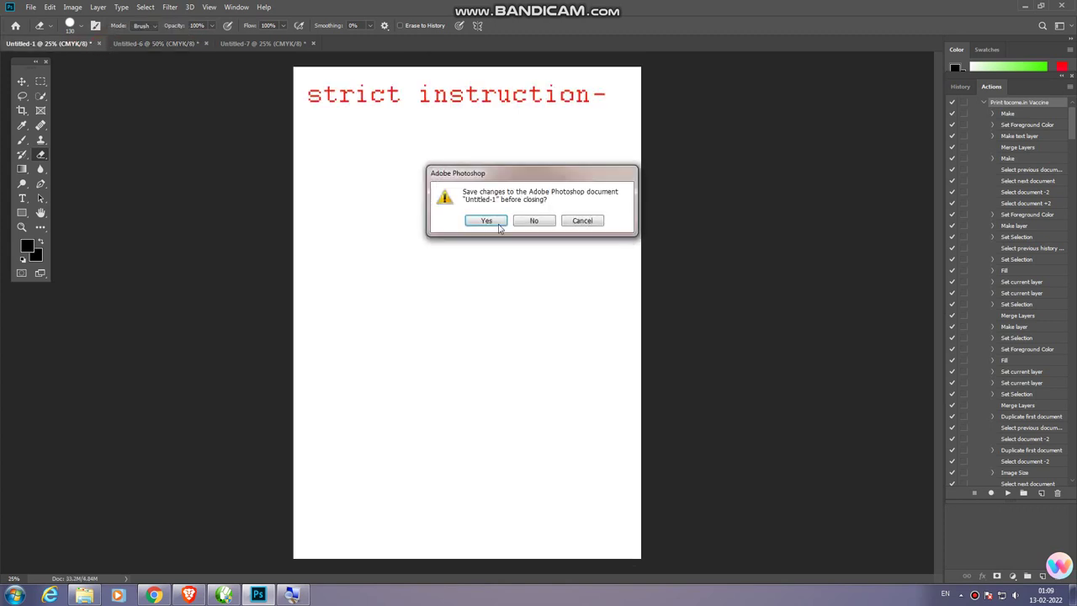
left_click(533, 220)
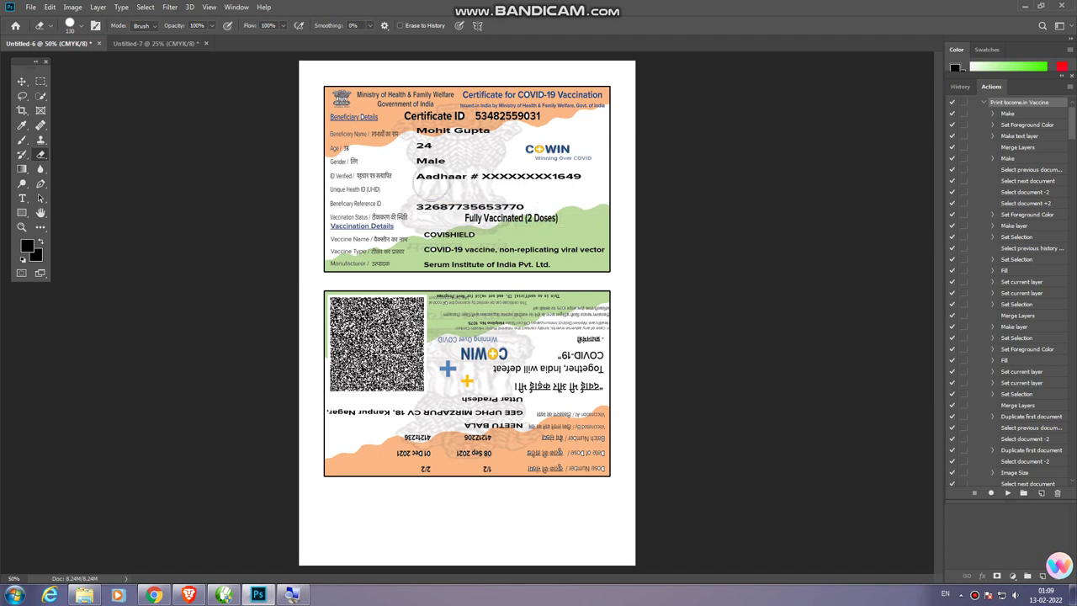
left_click(179, 44)
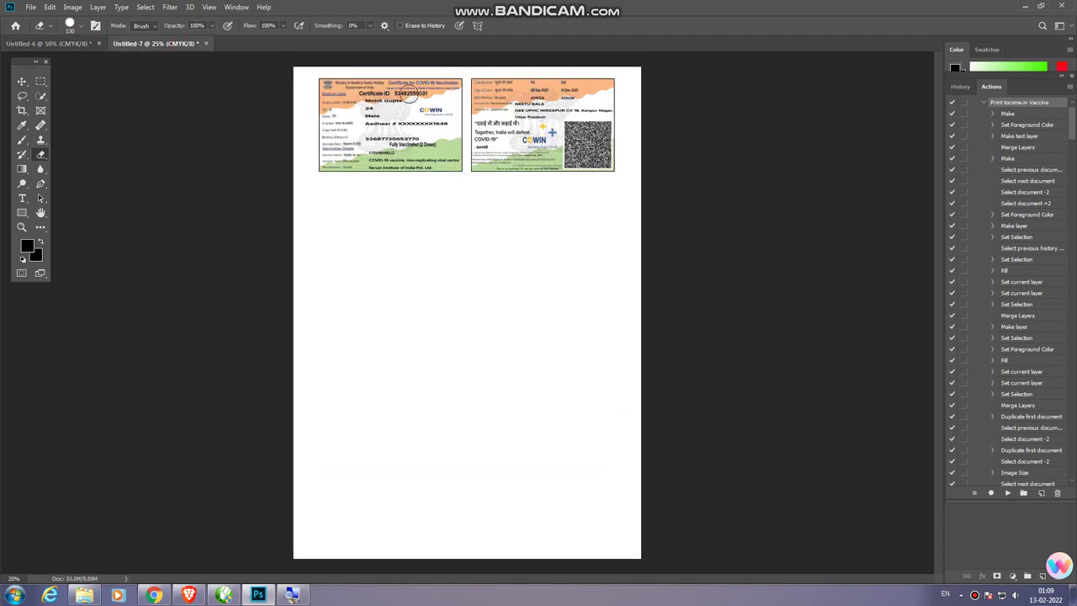